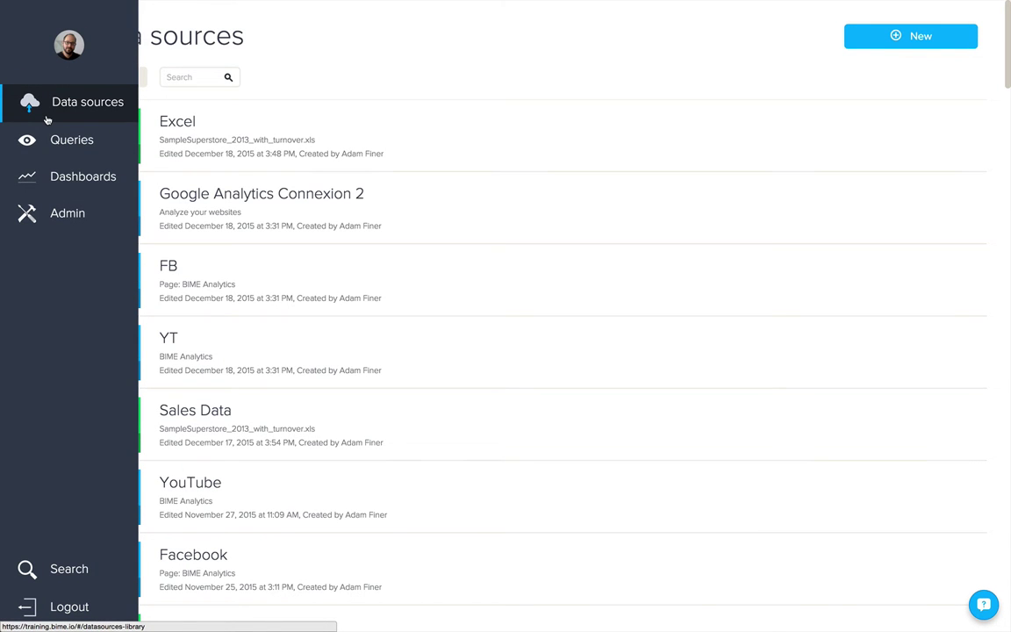
Step: Open the Google Analytics Connexion 2 source and show the SUM(Users) query details, last updated 2015-12-18
scroll(333, 123, "down", 3)
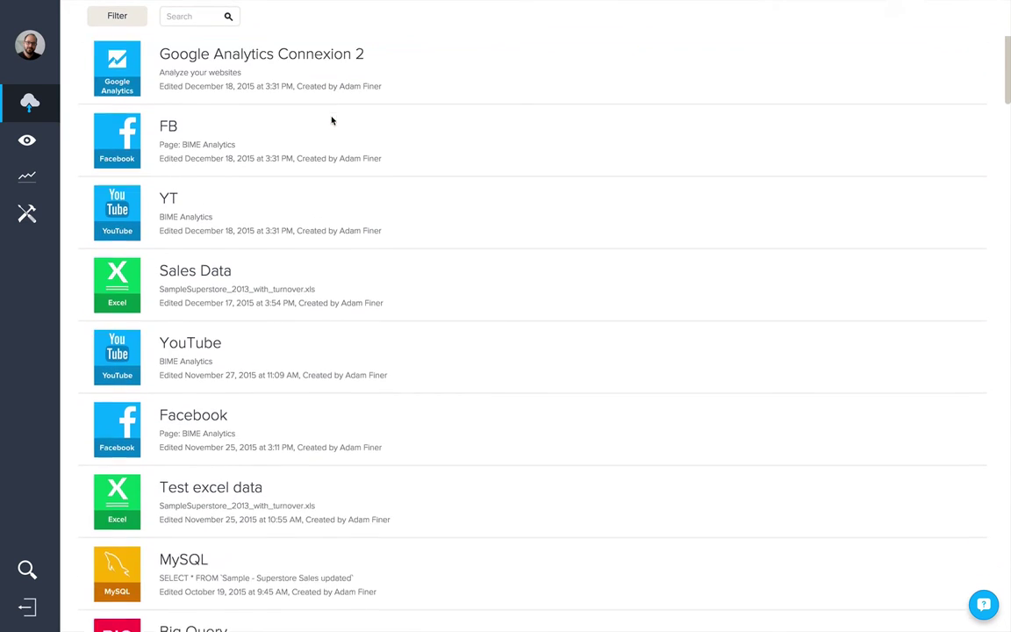
scroll(331, 120, "down", 5)
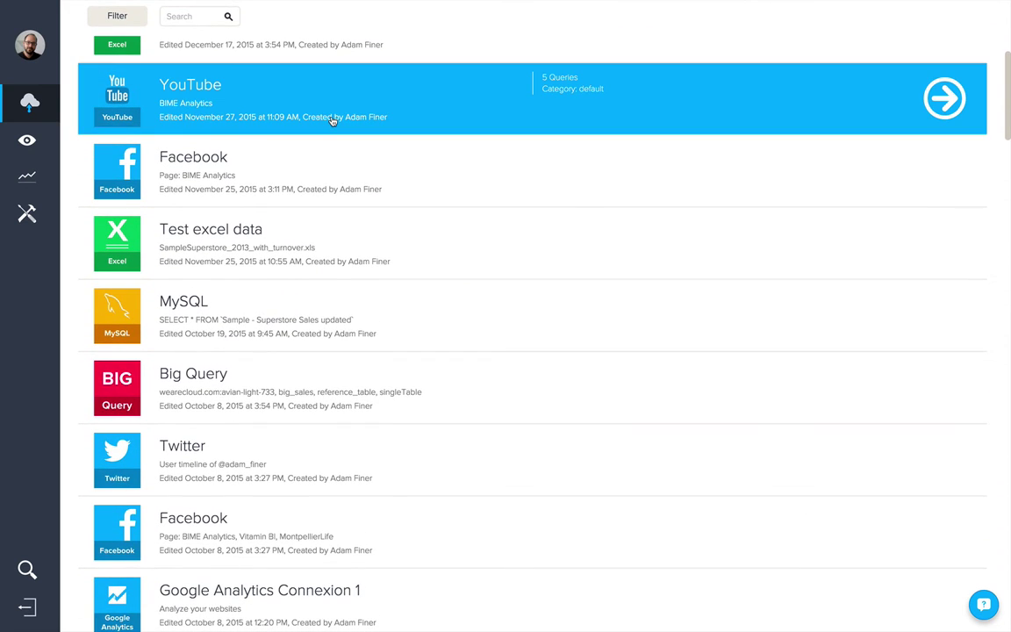
scroll(332, 121, "up", 6)
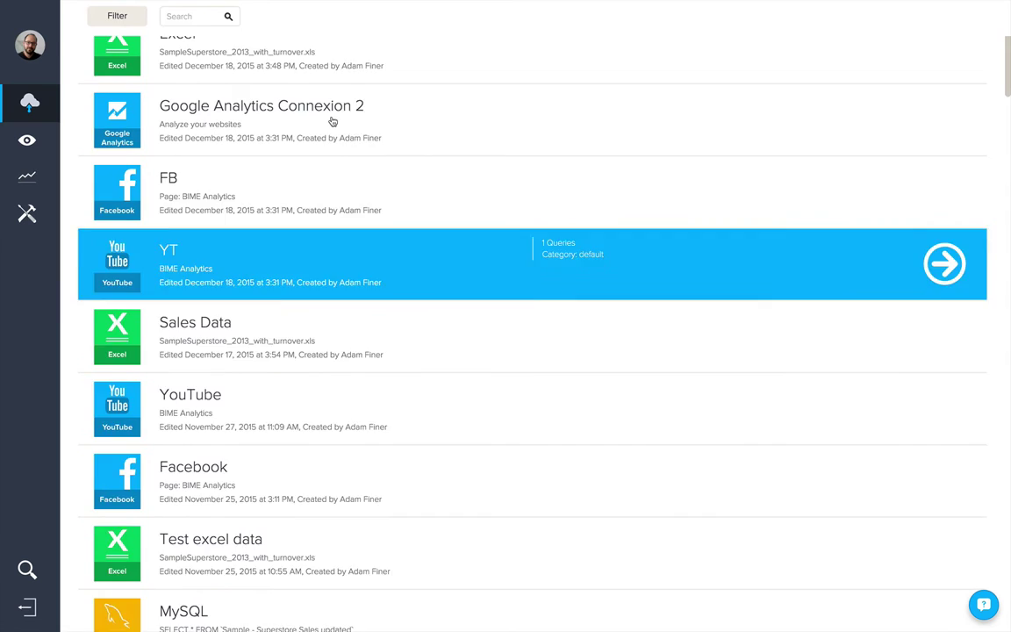
scroll(332, 121, "up", 2)
left_click(293, 200)
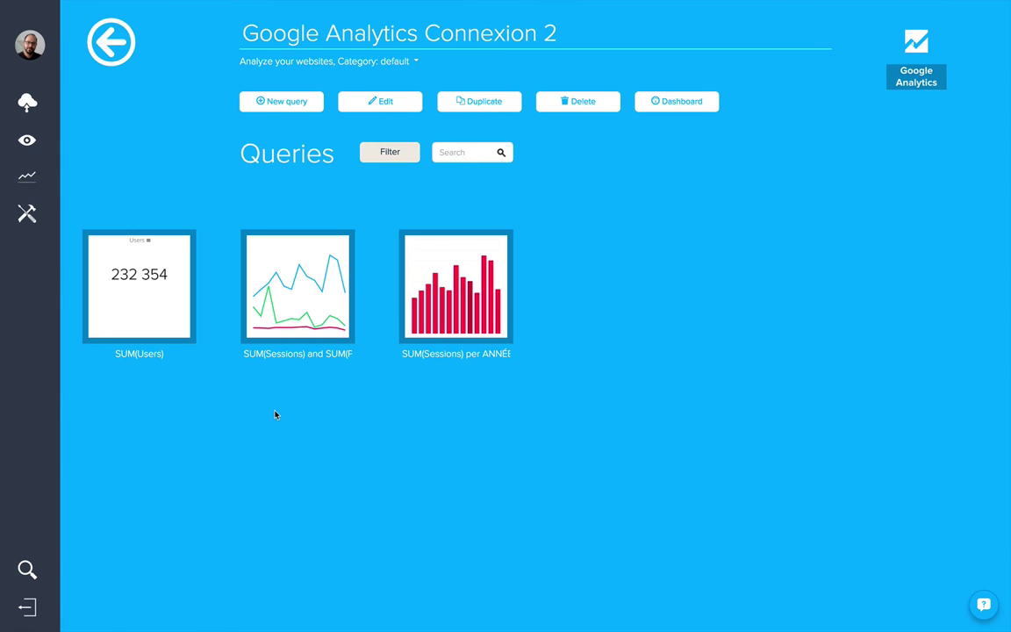
left_click(142, 314)
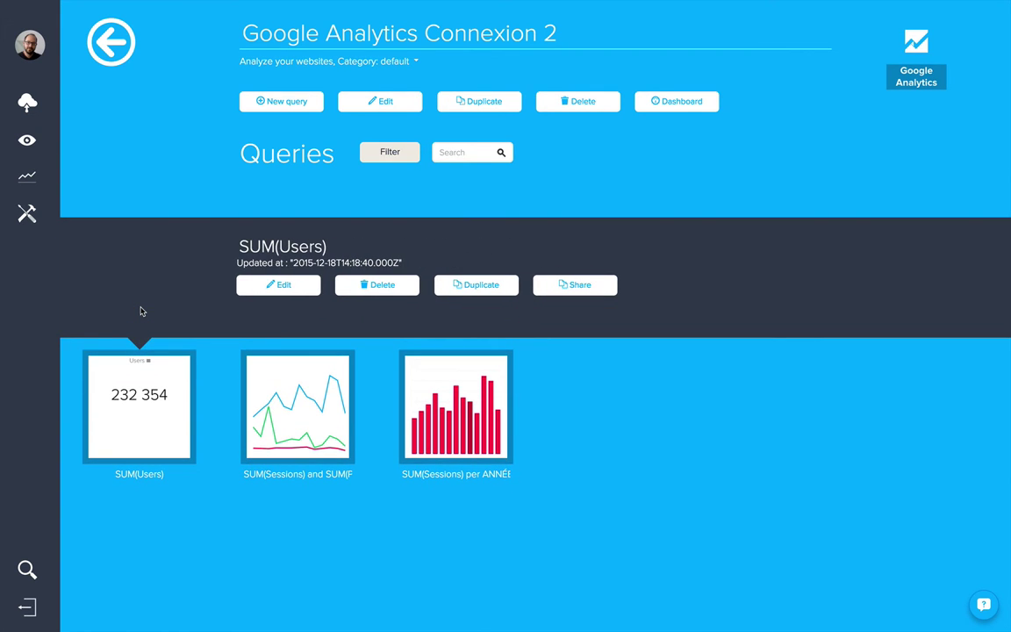
left_click(282, 293)
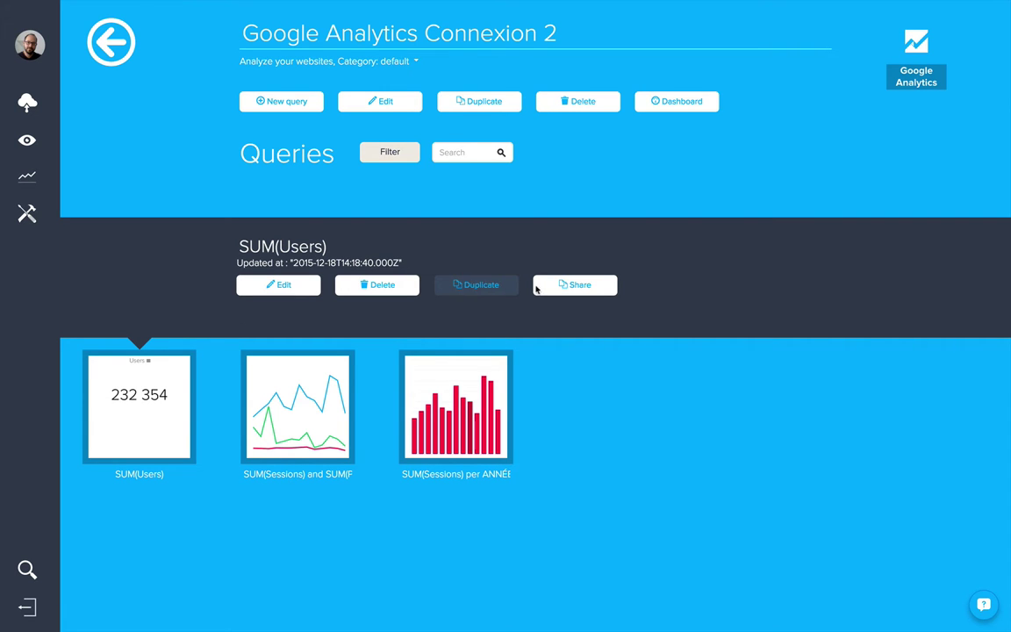
left_click(579, 286)
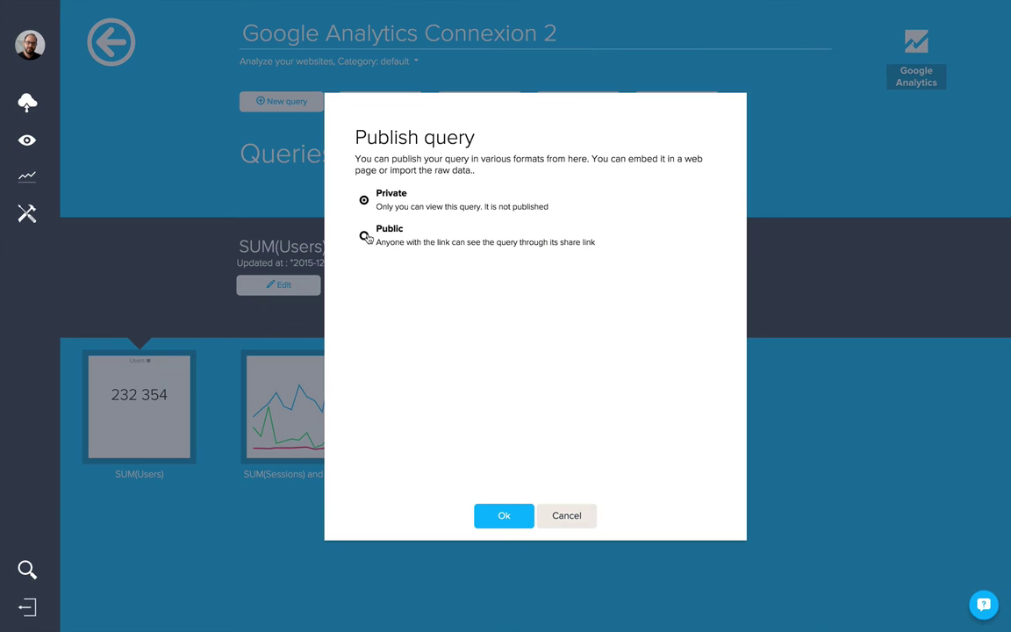
left_click(363, 234)
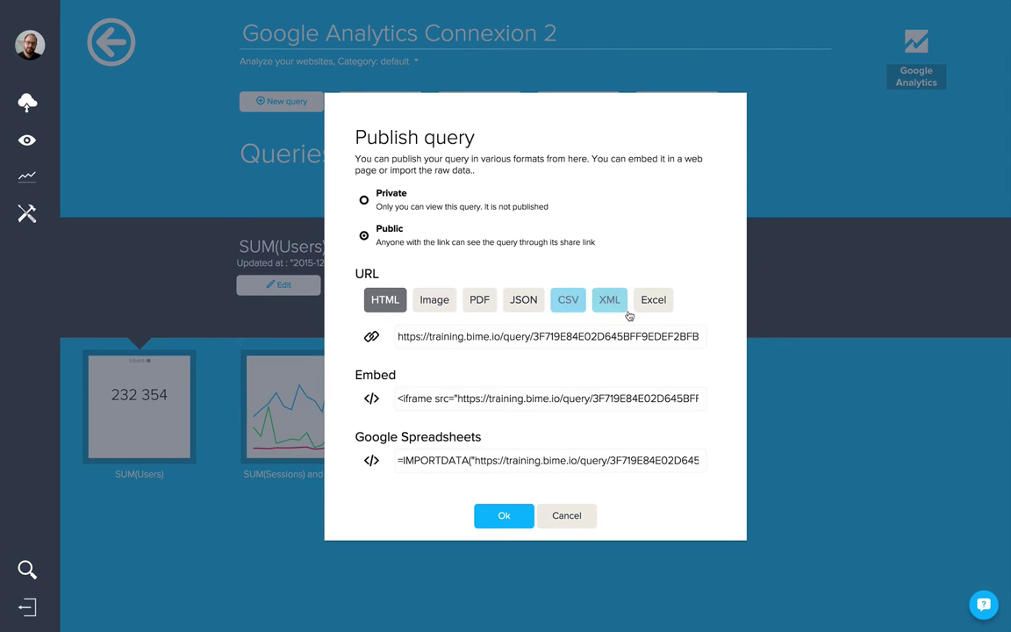
left_click(566, 515)
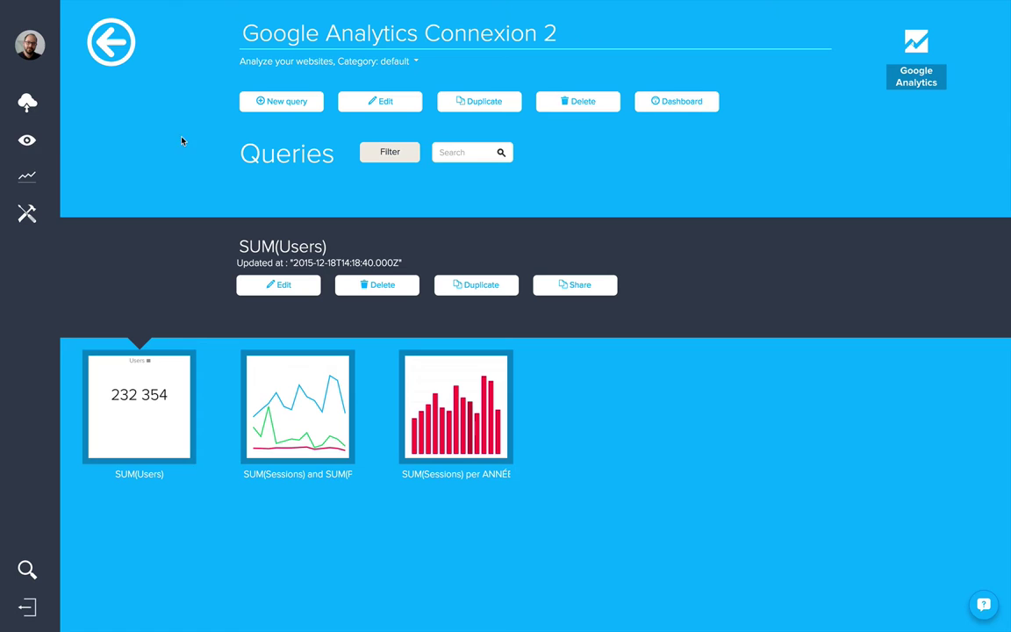
Step: Browse the Queries library tiles, briefly ticking the Views query and then leaving selection mode
left_click(27, 140)
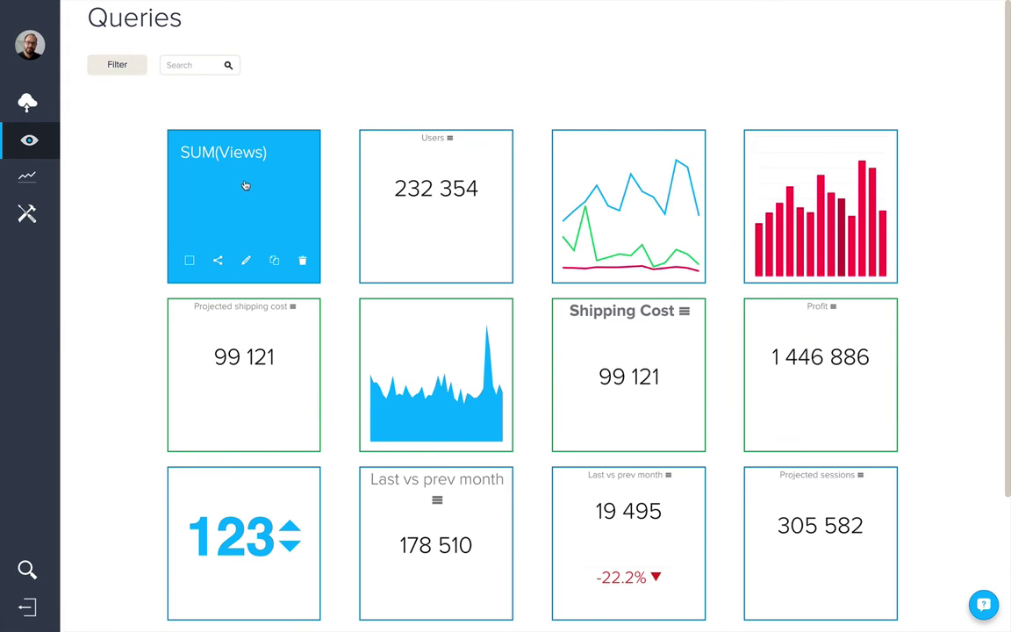
scroll(245, 186, "down", 2)
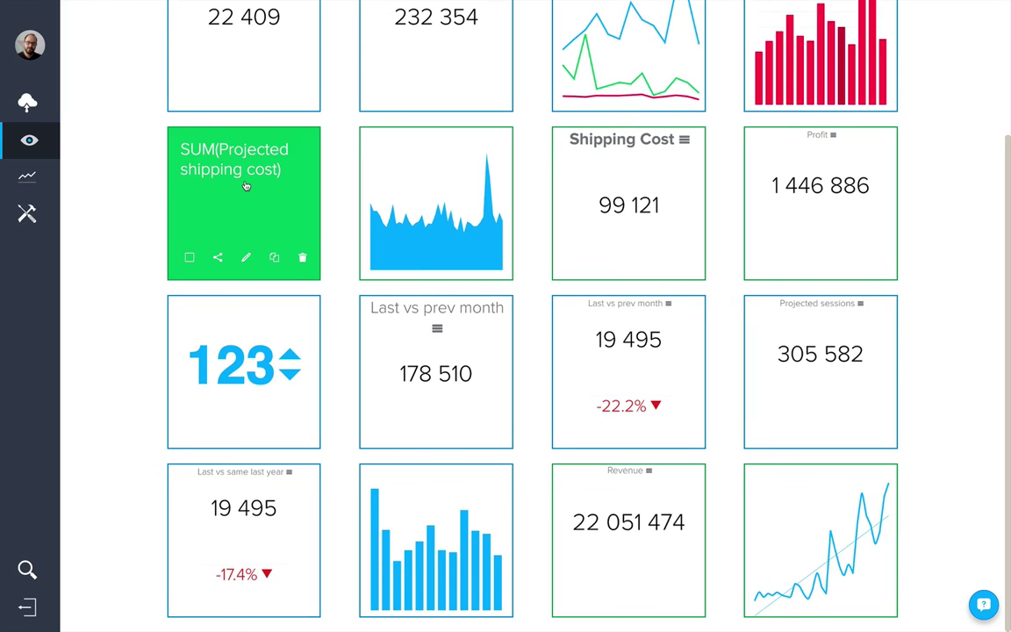
scroll(247, 186, "down", 2)
scroll(247, 186, "up", 2)
scroll(245, 186, "up", 2)
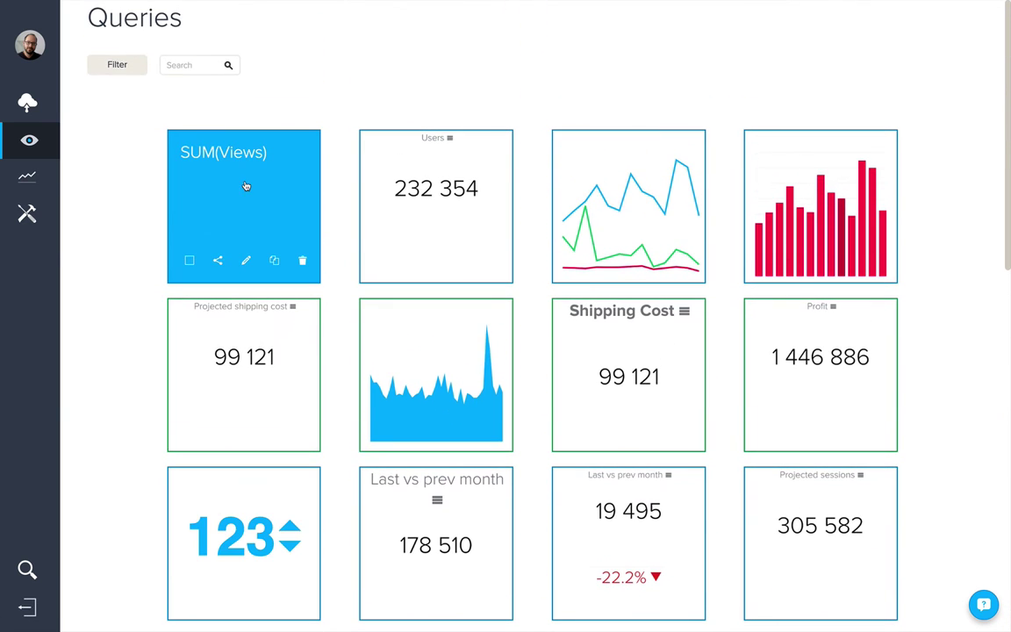
left_click(189, 262)
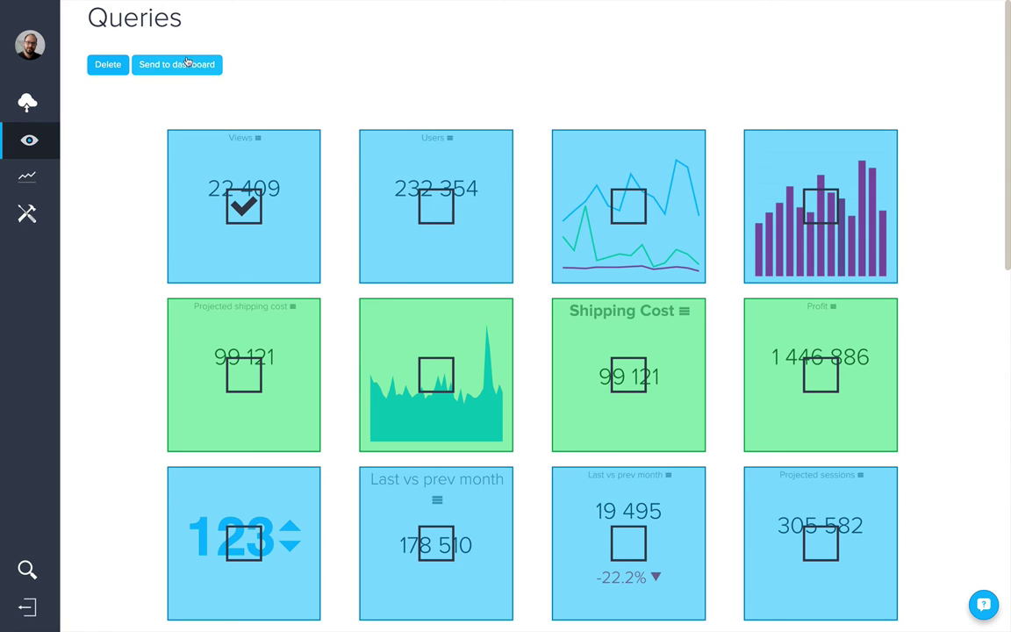
left_click(255, 219)
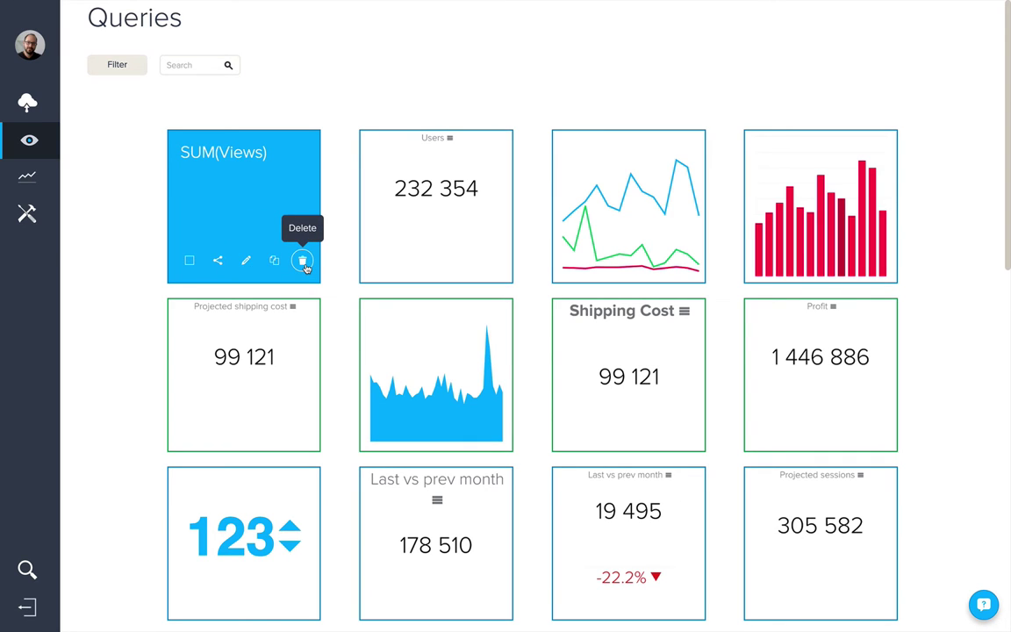
Step: View the Dashboards library with its Demo tile, then go to the admin Account information page
left_click(29, 177)
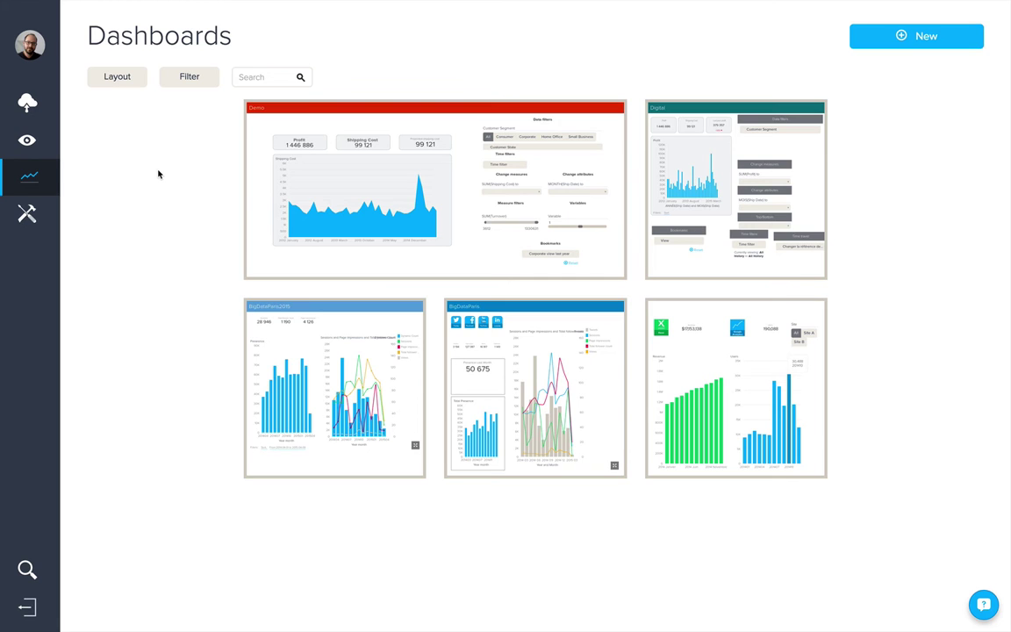
mouse_move(427, 185)
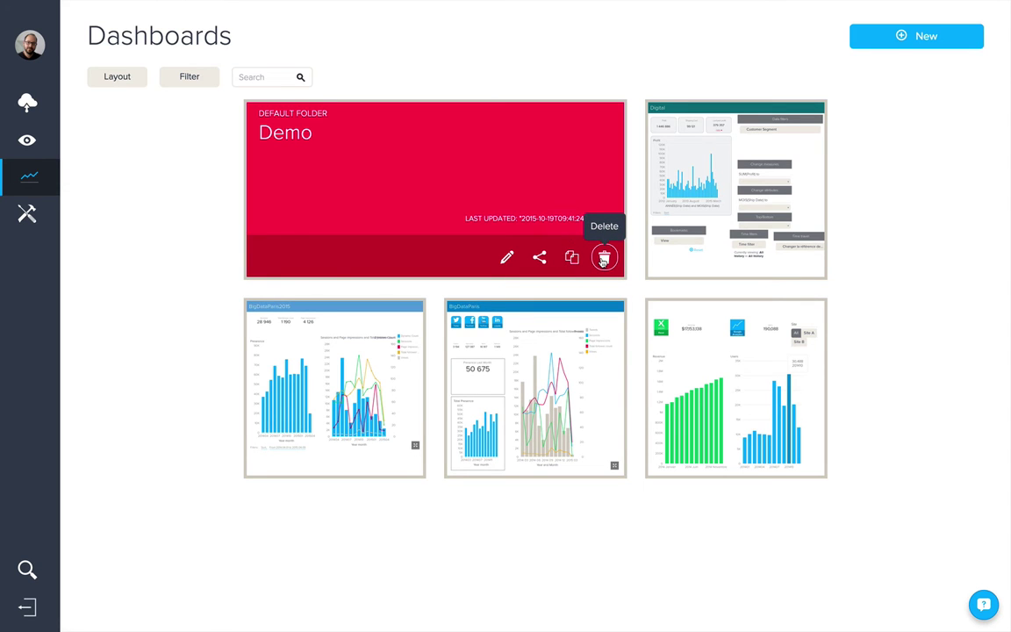
left_click(35, 221)
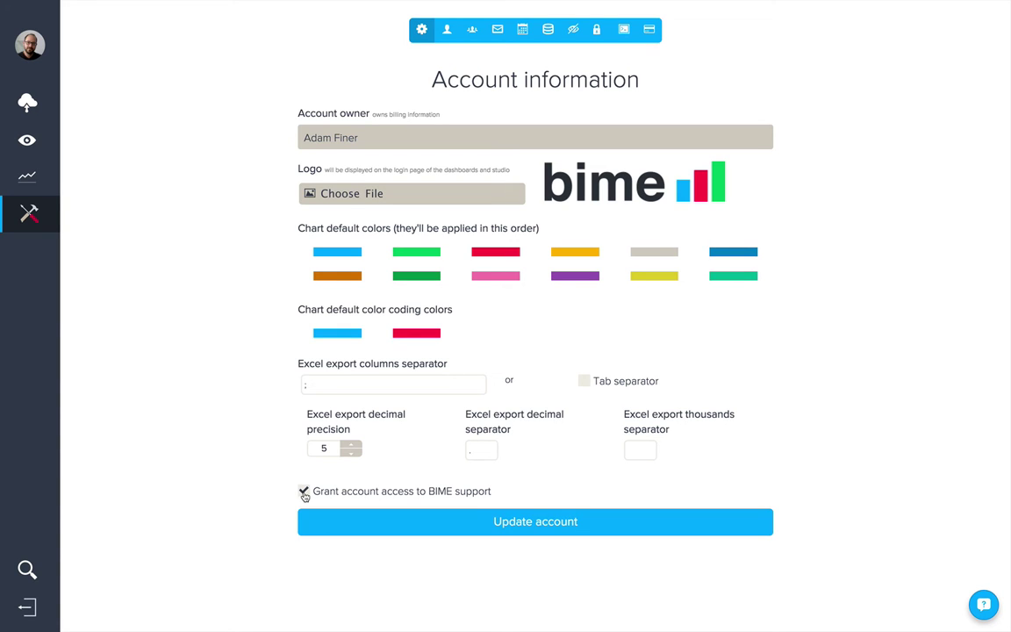
Step: In the studio users list, open the owner's settings and check the Language choices, keeping English
left_click(447, 33)
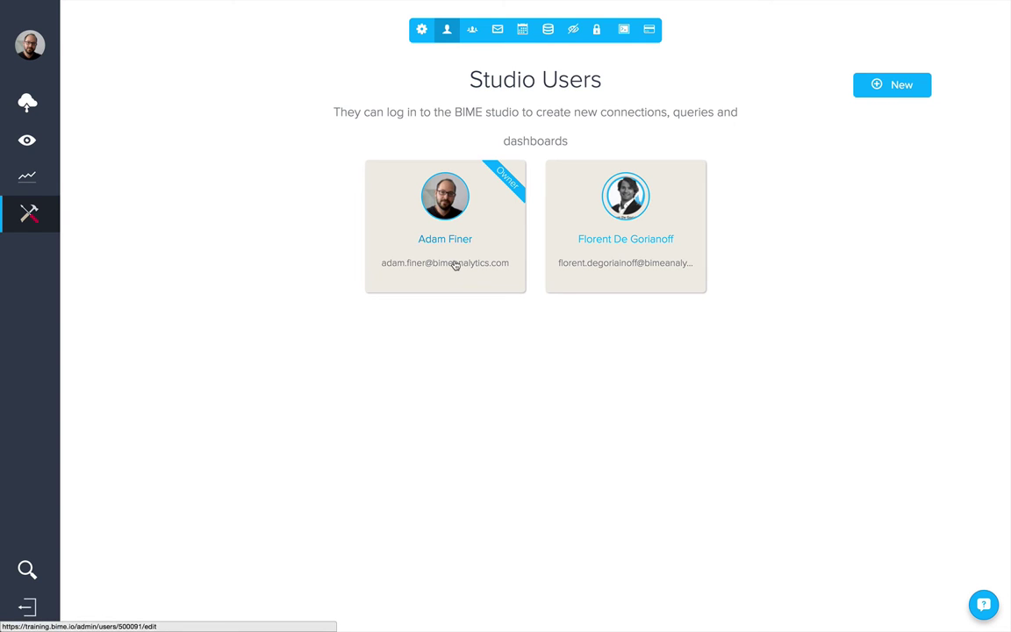
left_click(454, 265)
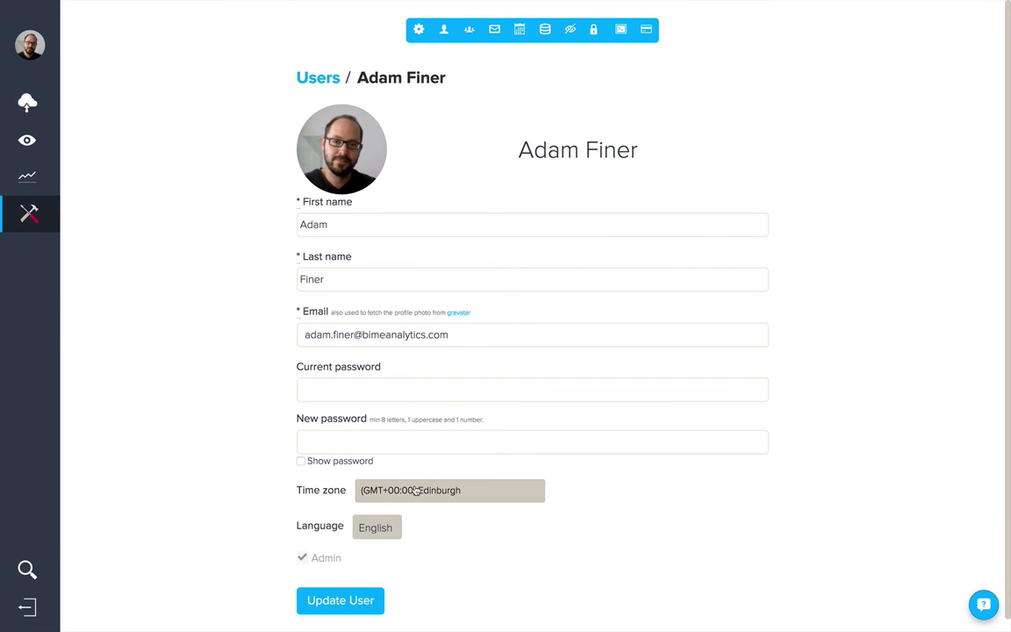
left_click(372, 529)
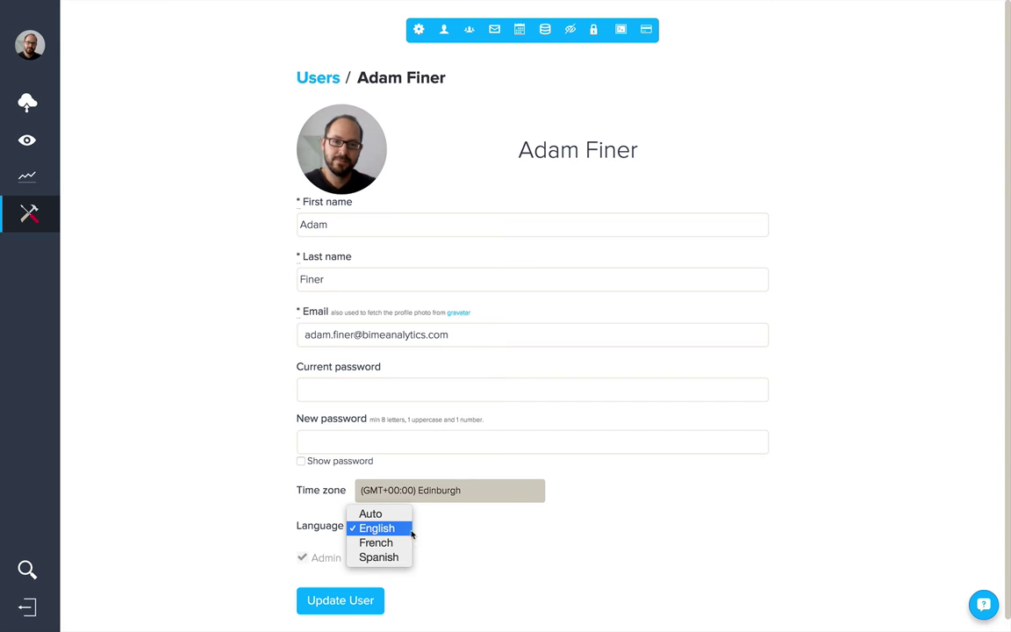
left_click(372, 529)
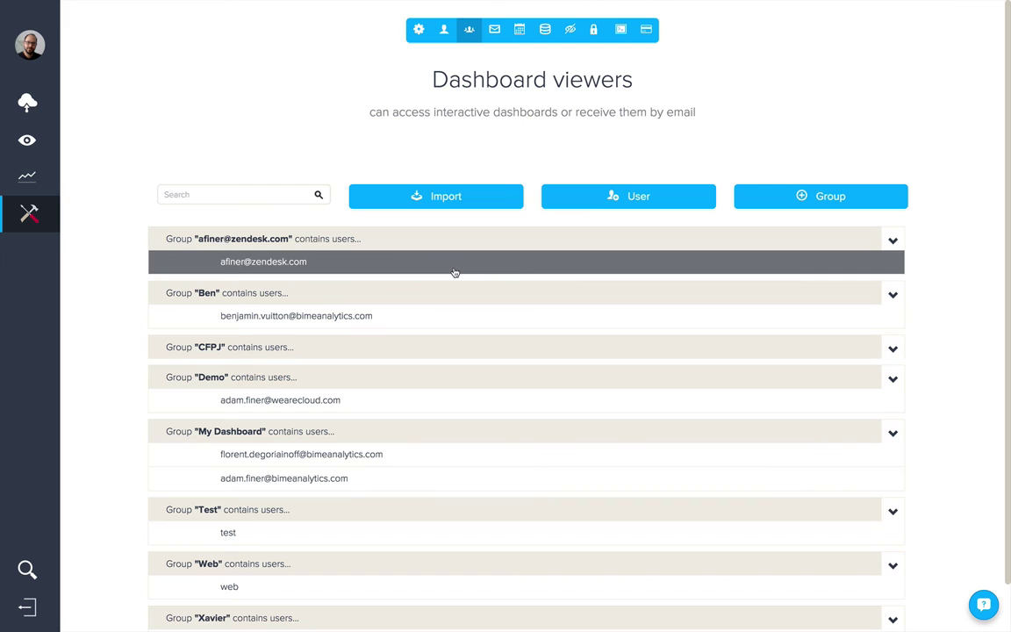
Step: Preview the CSV Viewer bulk import dialog, then cancel it without importing
left_click(443, 195)
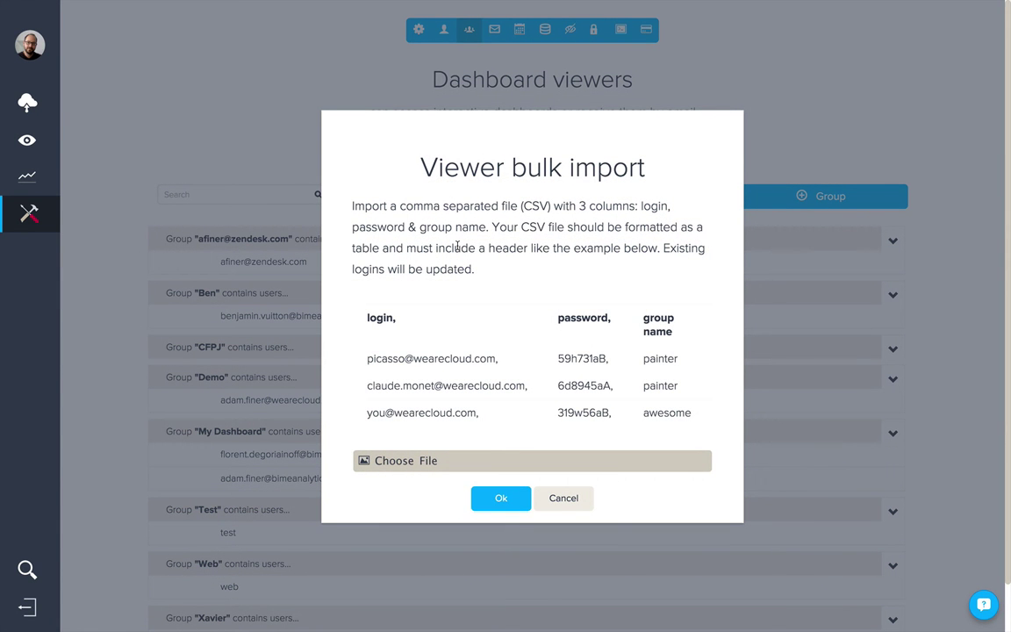
left_click(566, 498)
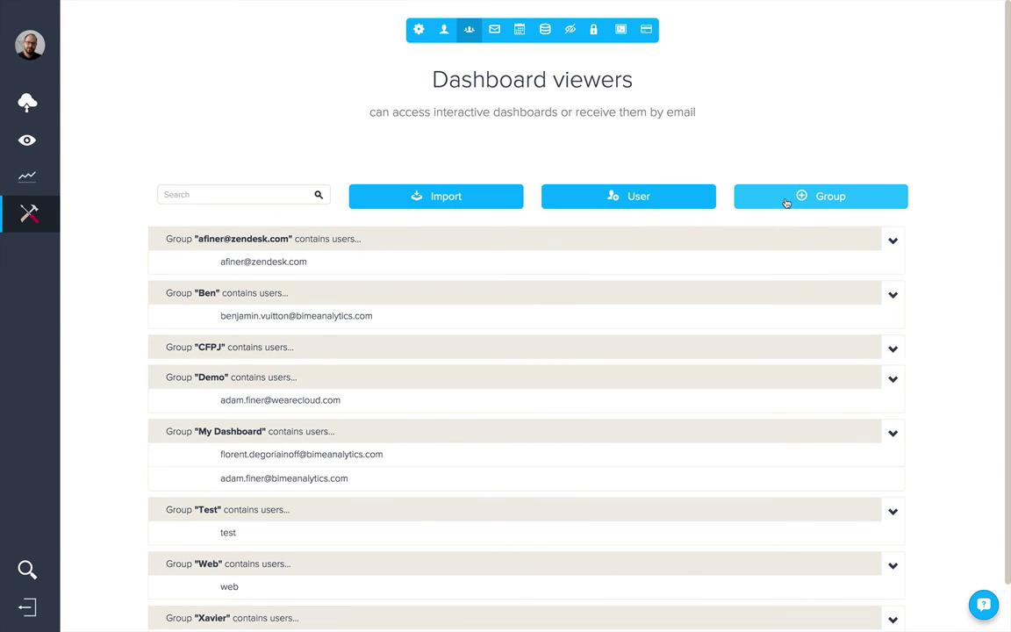
Step: Schedule a new email delivery of the Demo dashboard to the Demo group
left_click(495, 31)
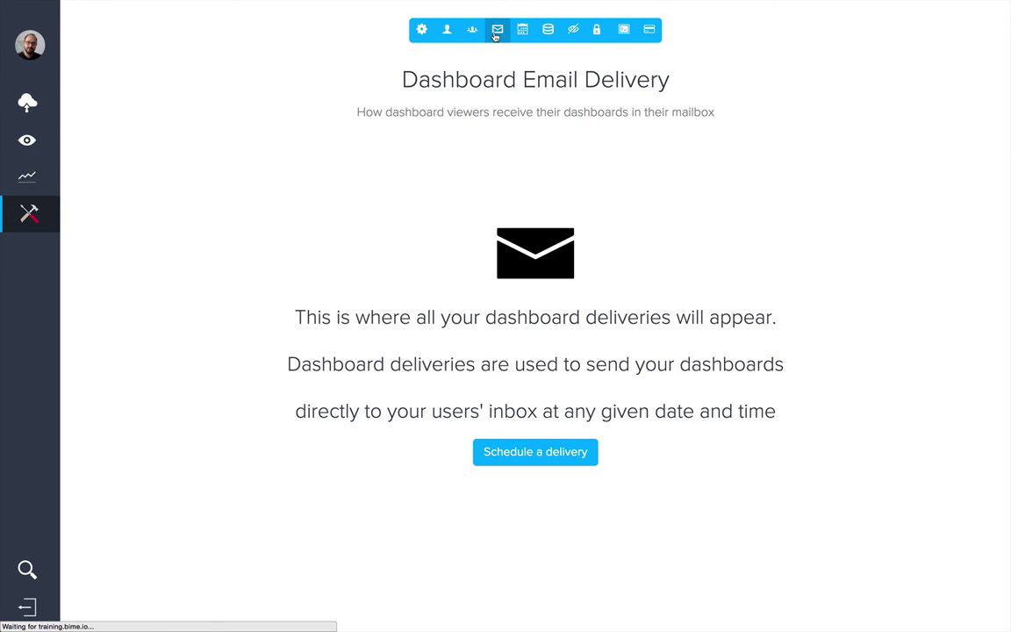
left_click(532, 450)
left_click(467, 272)
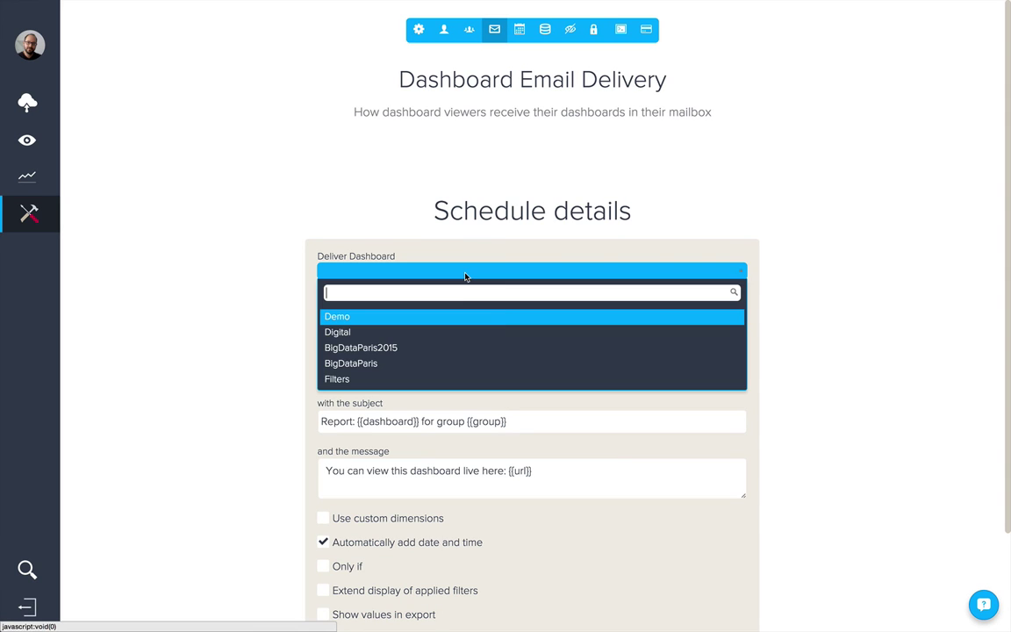
left_click(458, 321)
left_click(445, 346)
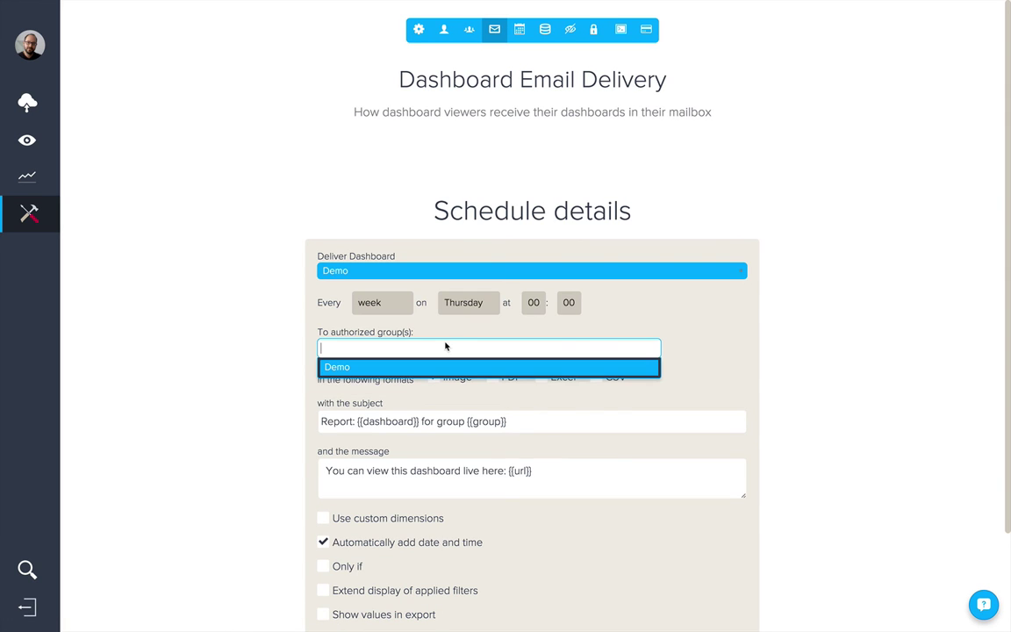
left_click(443, 367)
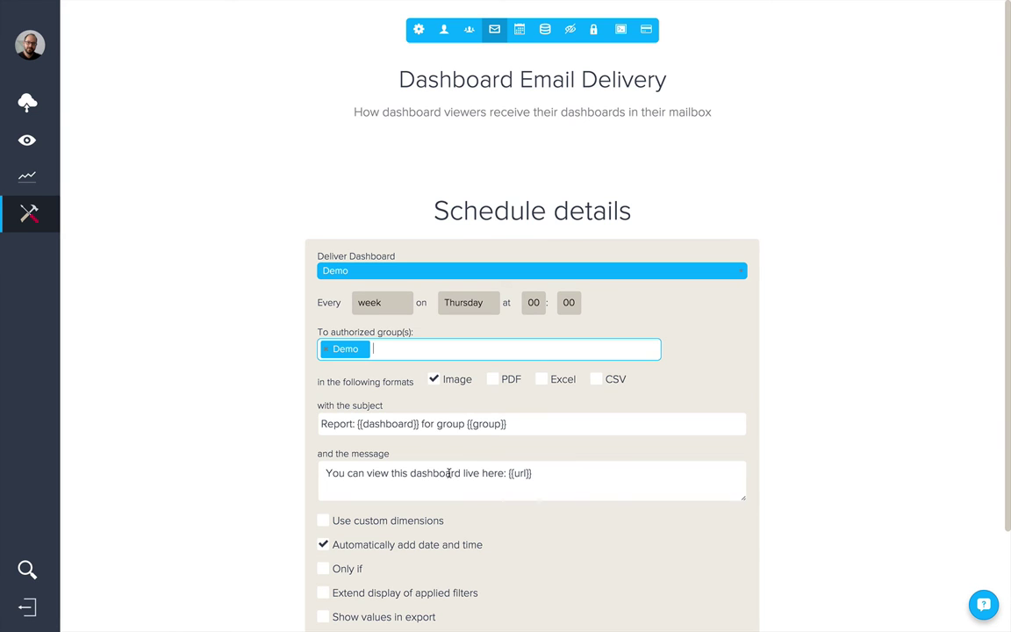
Step: Add an Only if condition: SUM(Projected shipping cost) = 0.0
scroll(448, 473, "down", 1)
scroll(448, 473, "down", 2)
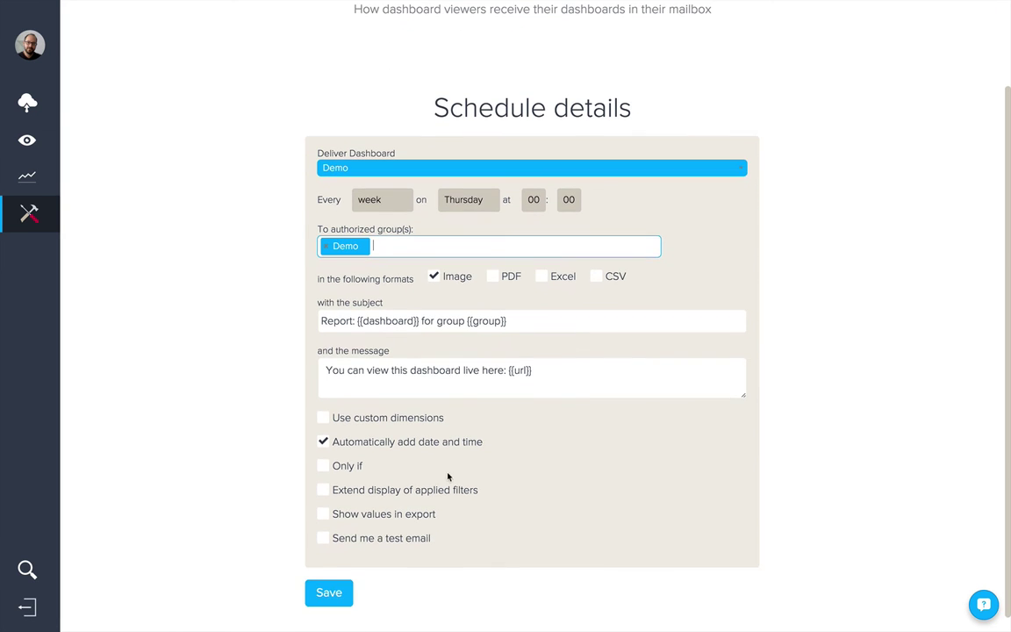
left_click(323, 467)
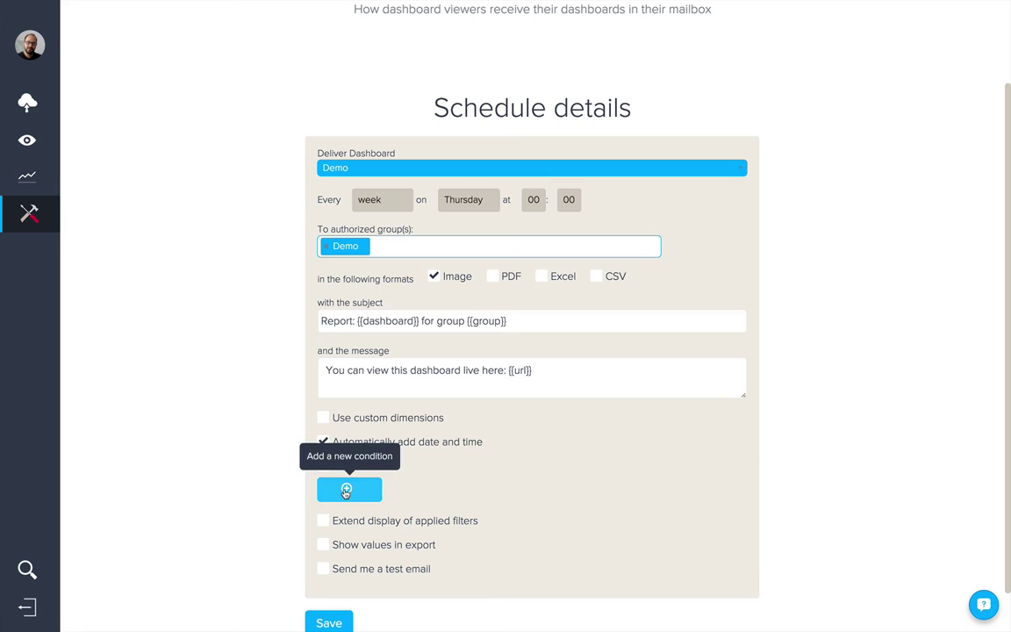
left_click(345, 490)
left_click(372, 488)
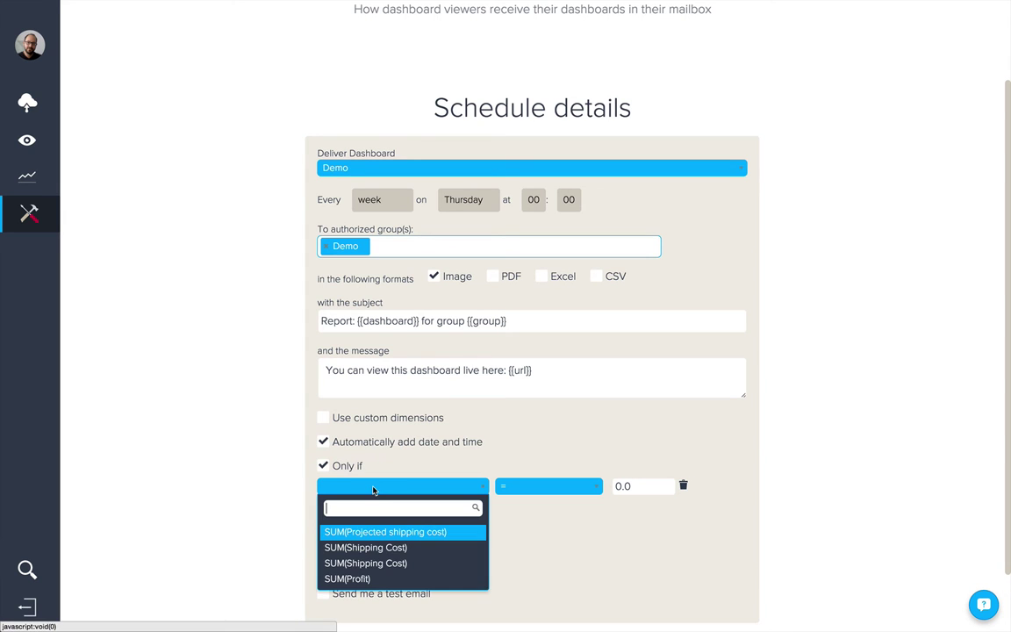
left_click(387, 532)
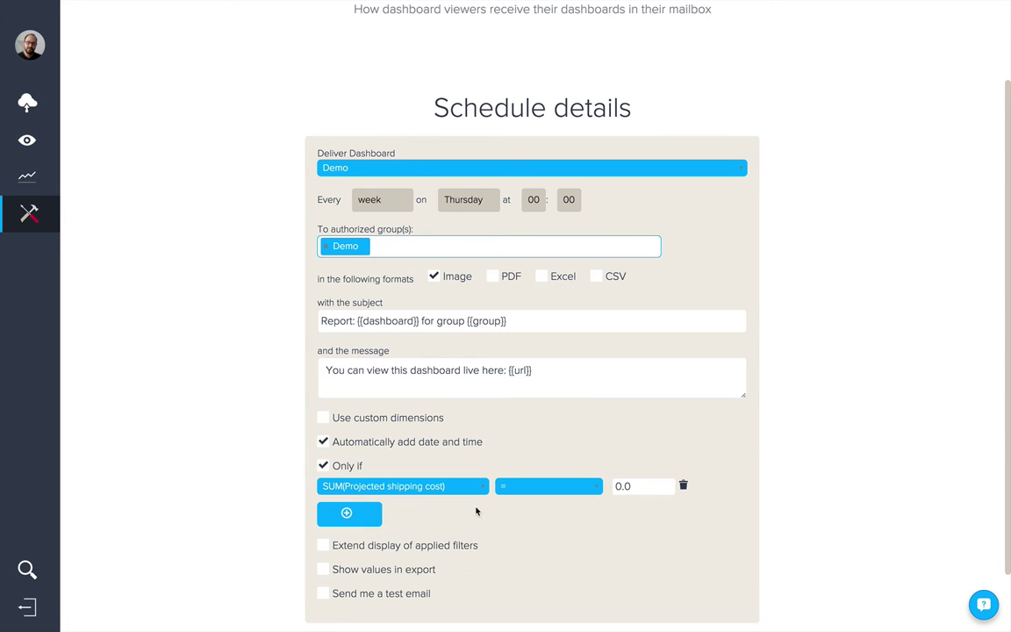
left_click(549, 489)
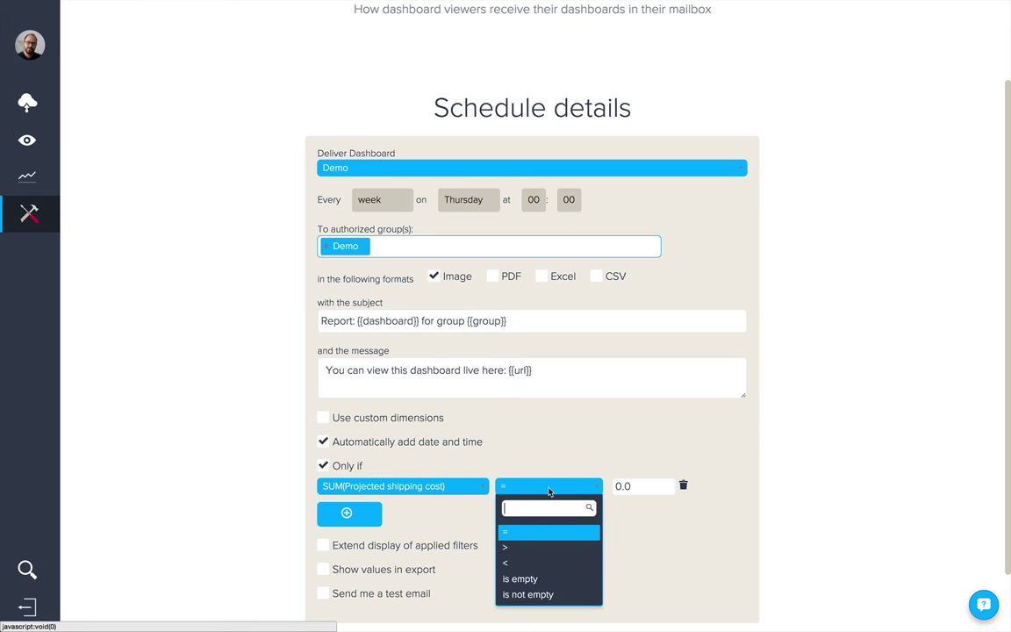
left_click(550, 489)
scroll(550, 489, "up", 2)
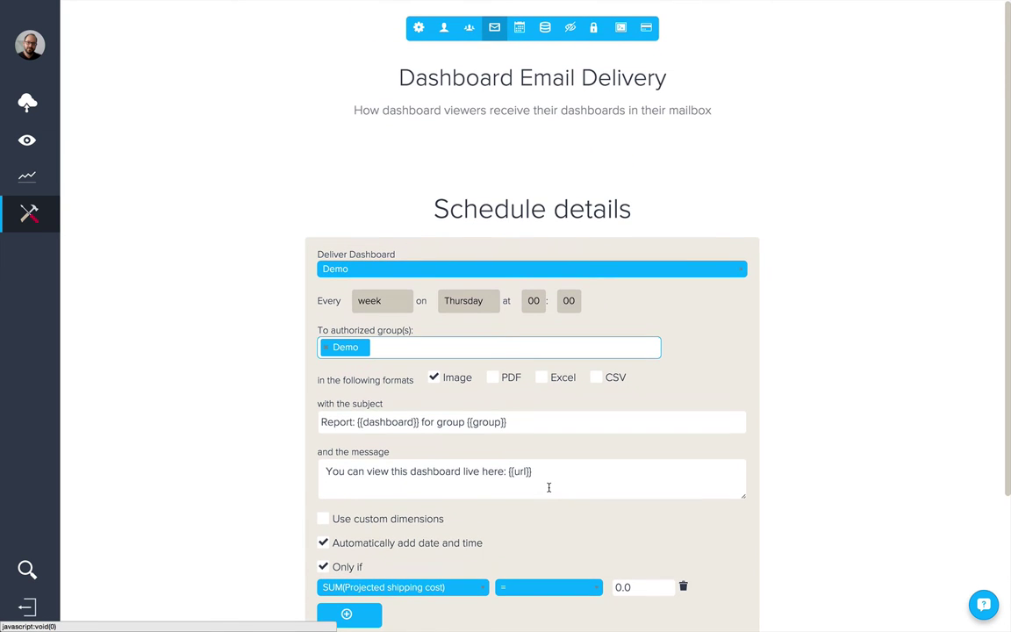
Step: Go to the Scheduler admin page, which says Bime Desktop is required
left_click(519, 31)
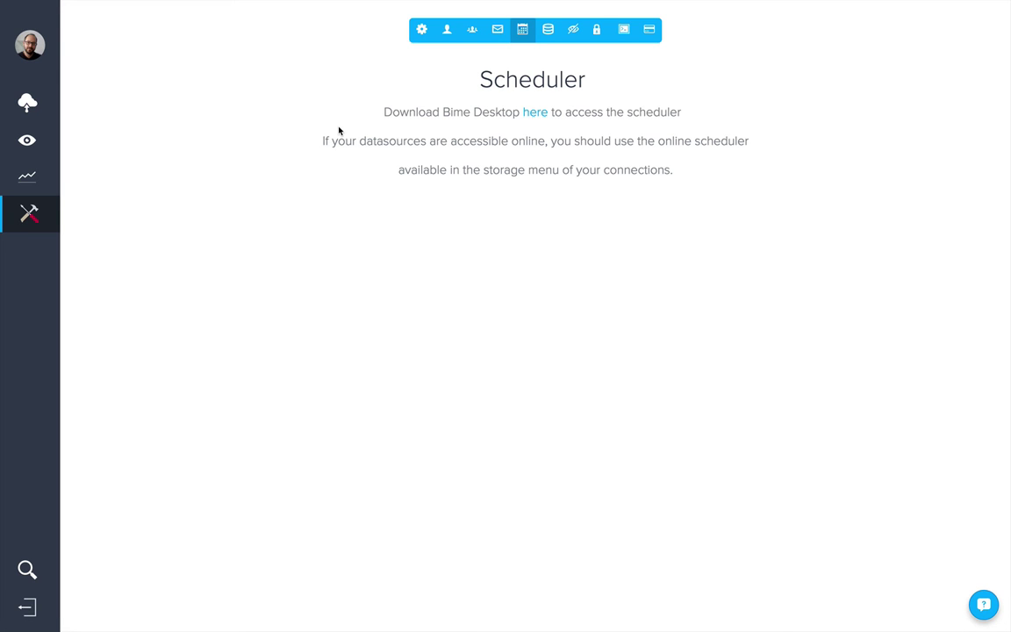
Step: Create a Standard BimeDB named 'demo' in United States, reaching the $10-per-day summary
left_click(549, 34)
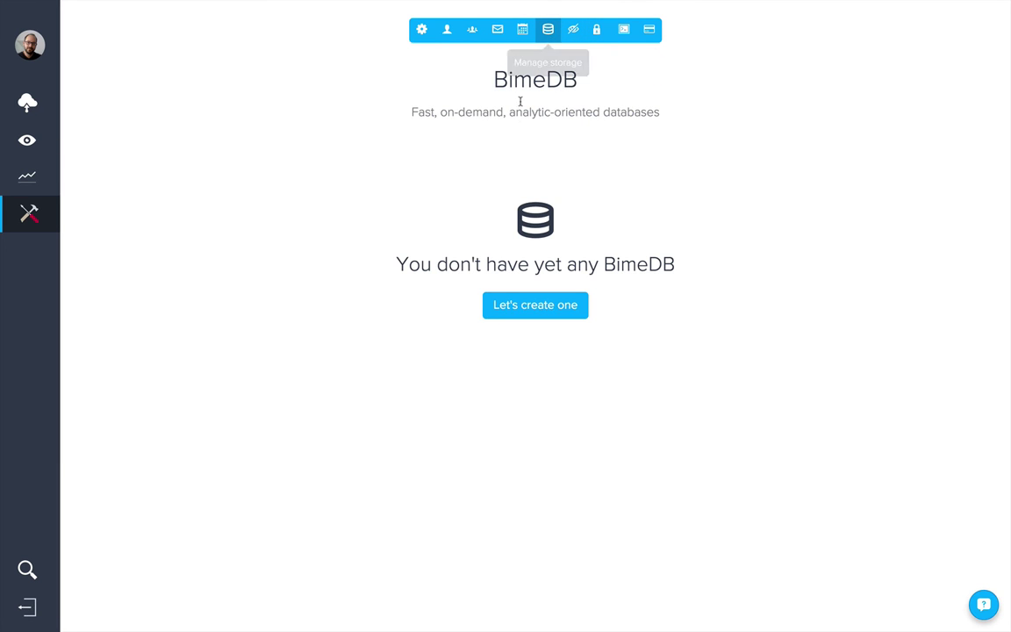
left_click(529, 317)
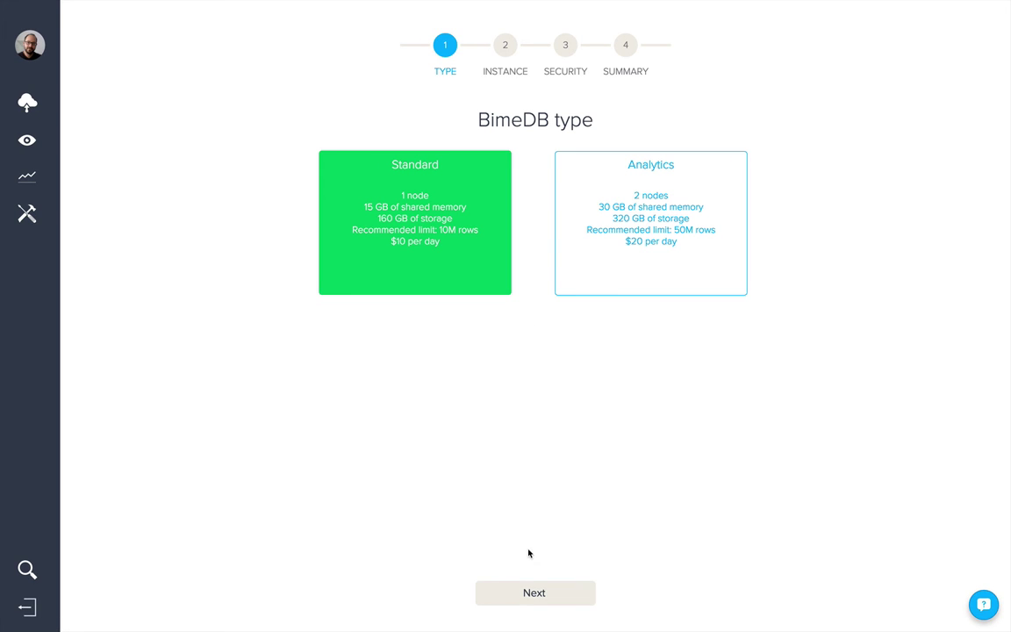
left_click(533, 592)
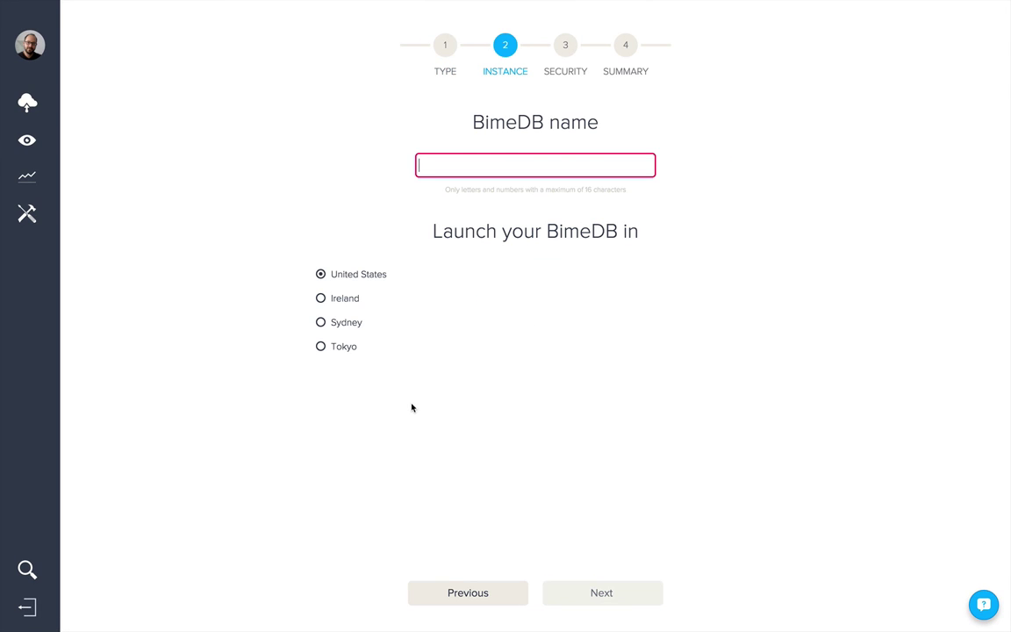
type("demo")
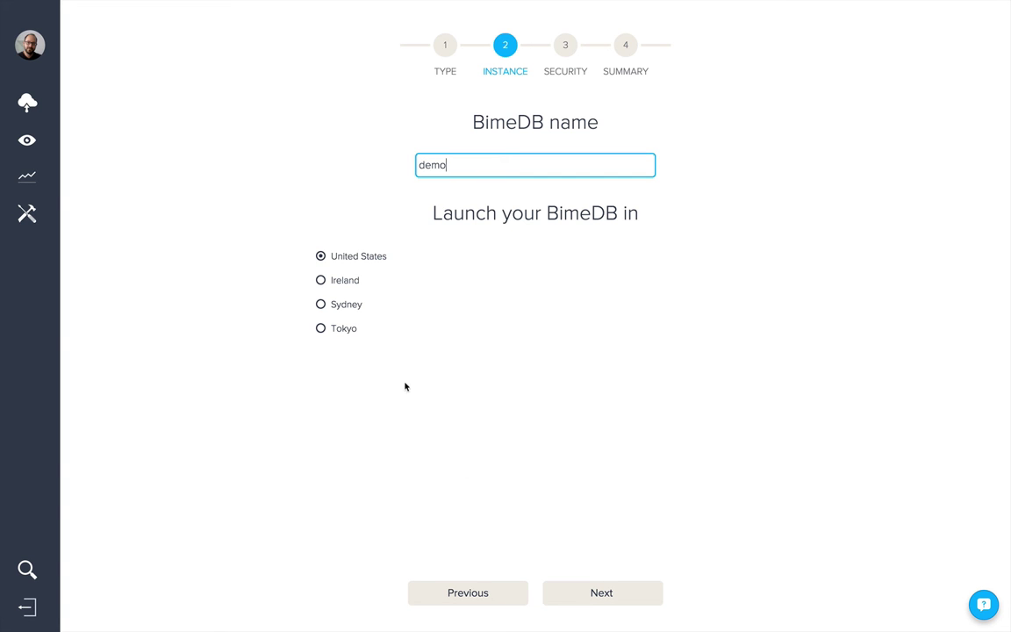
left_click(596, 593)
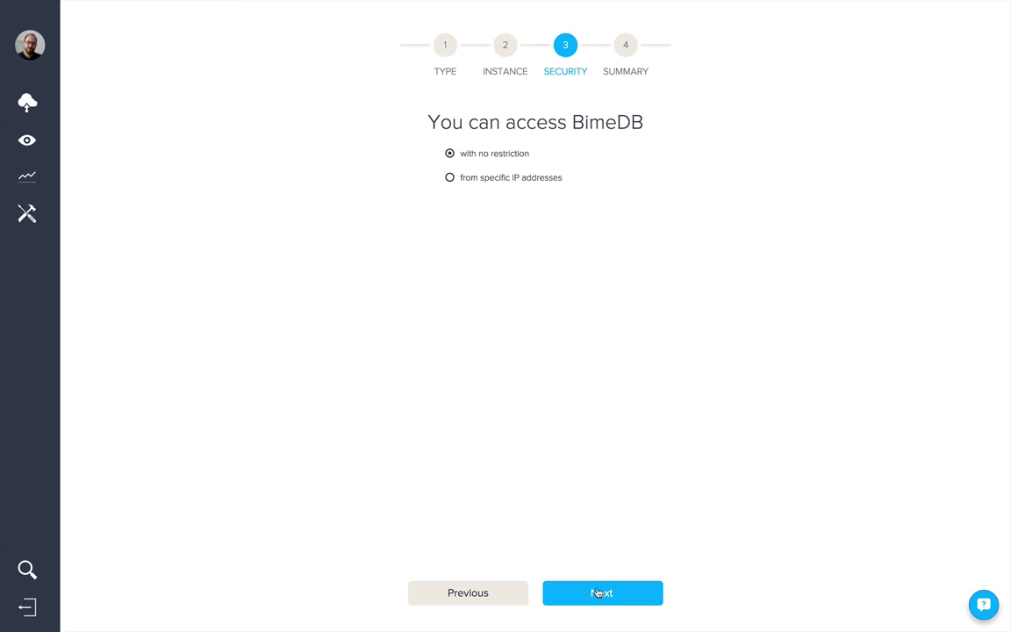
left_click(597, 593)
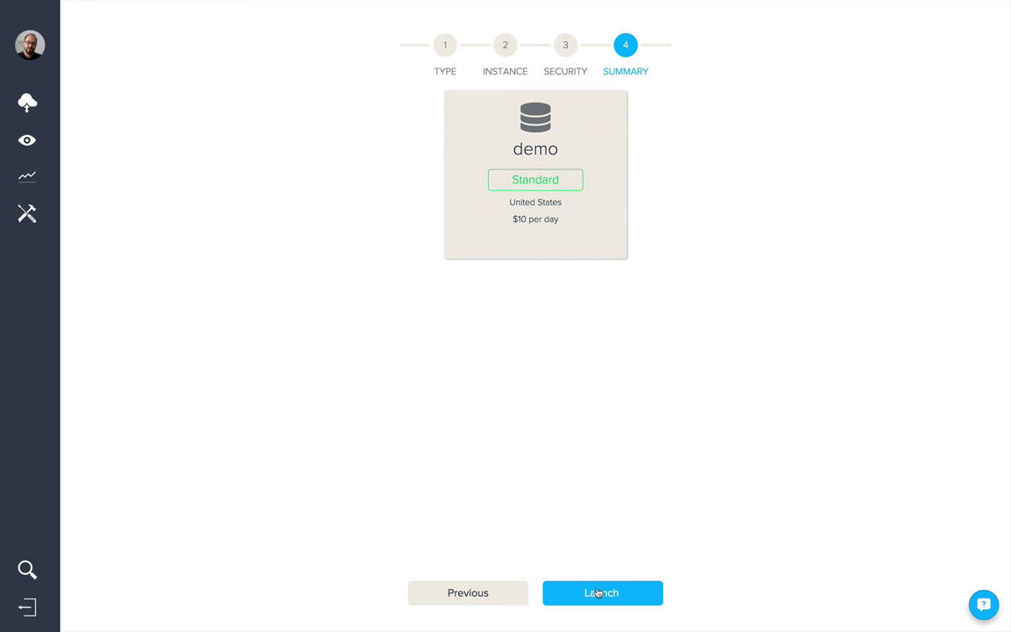
Step: Show the second studio user's dashboard rights, full on BigDataParis and Filters
left_click(38, 224)
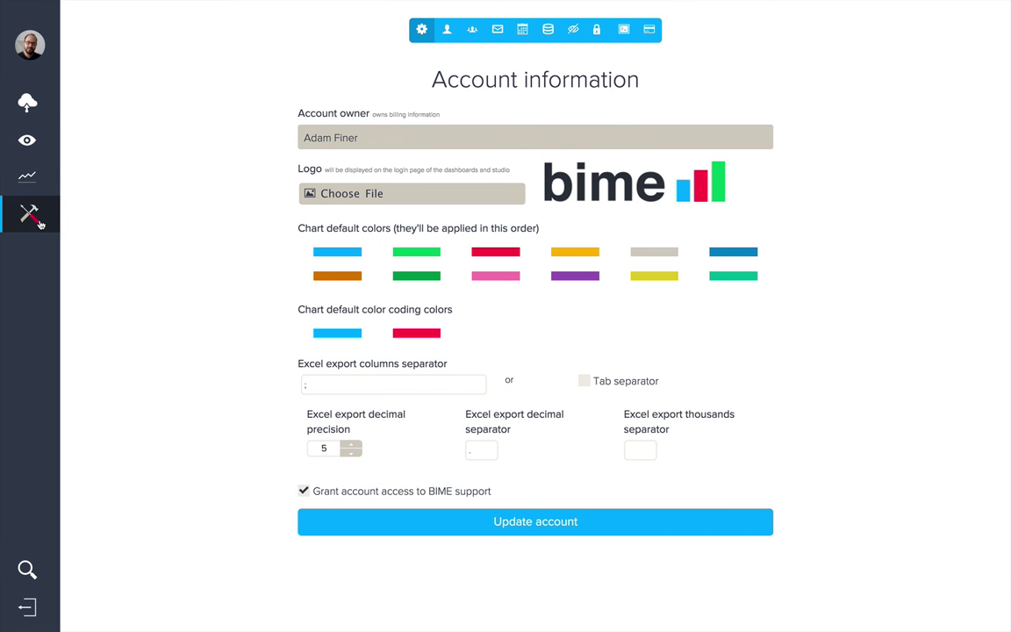
left_click(579, 30)
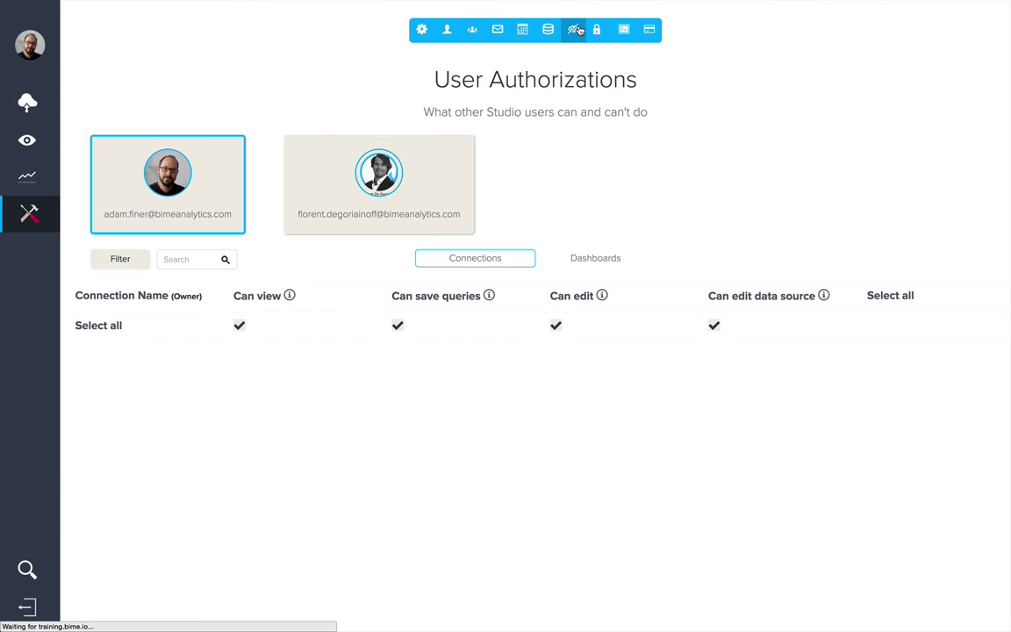
left_click(398, 223)
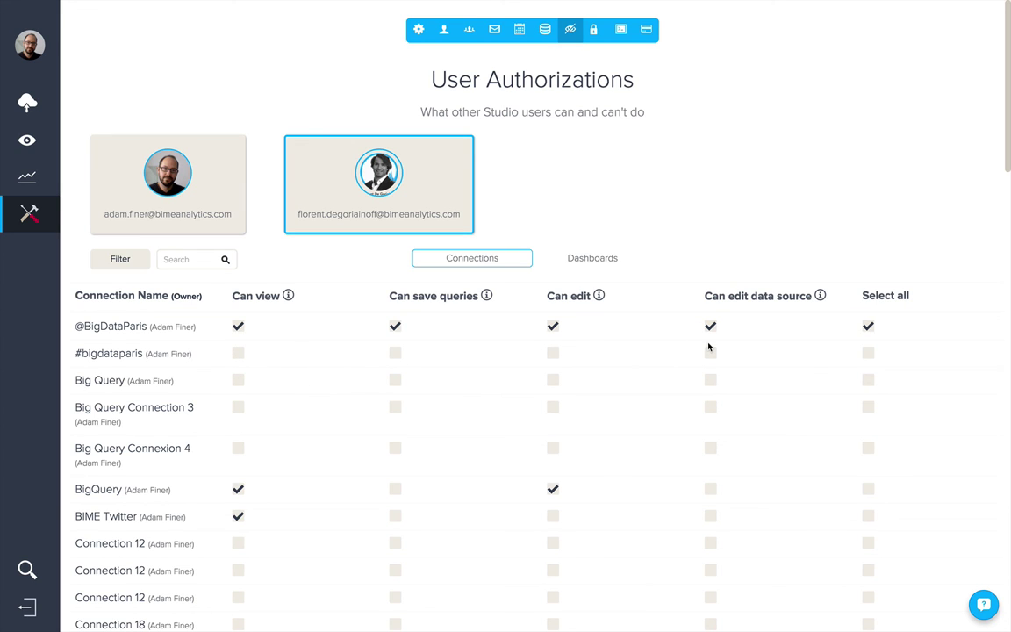
left_click(602, 261)
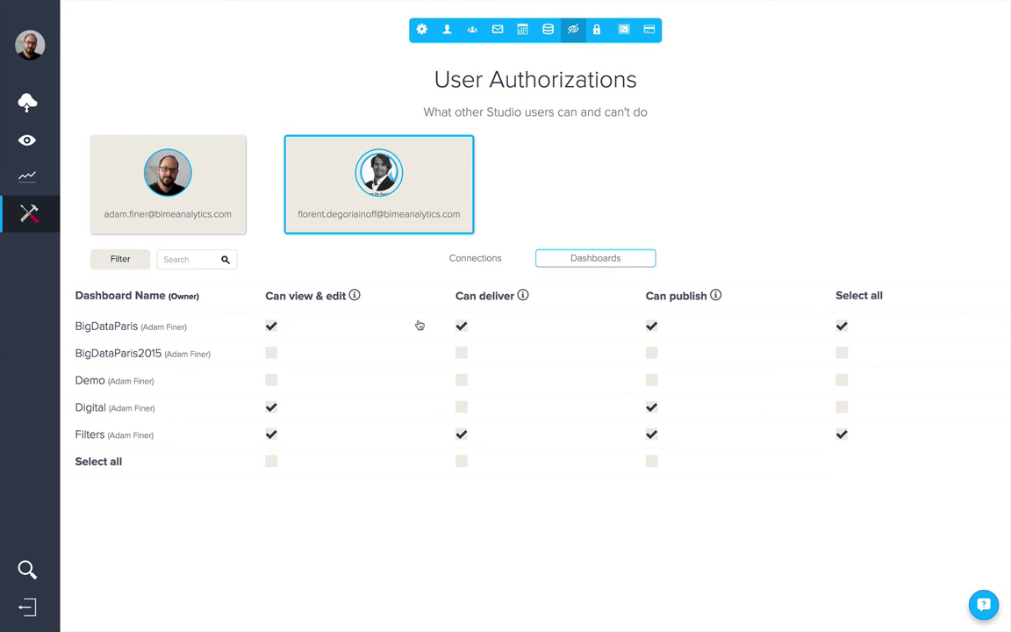
Step: Show the Security Settings with Google, Salesforce, LinkedIn and Google Apps login enabled, SAML off
left_click(597, 32)
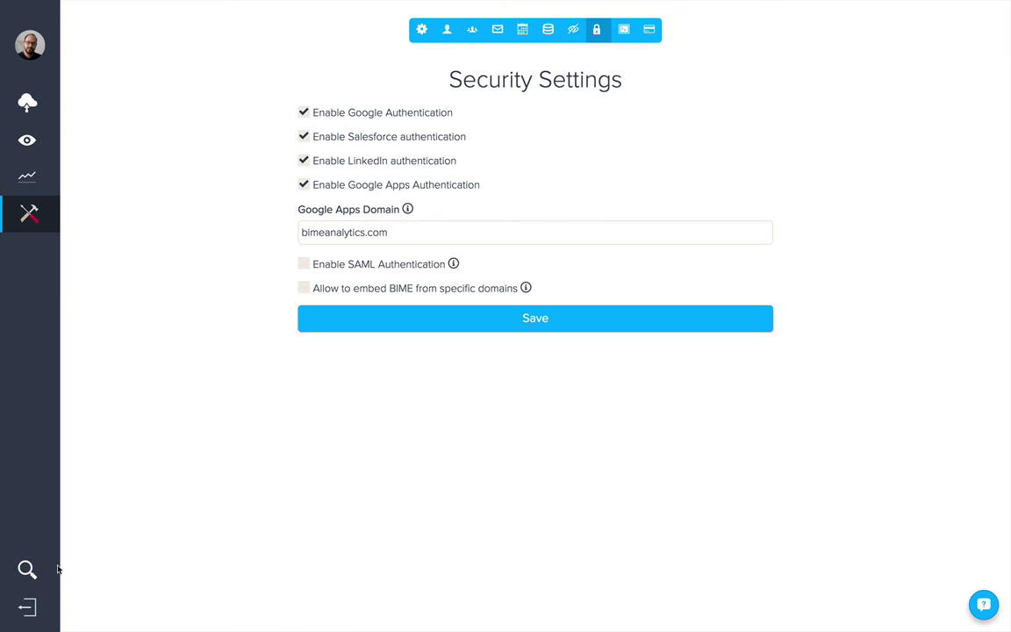
Step: Search everything for 'learning' to list the Learning BIME V6 videos, then replace the query with 'documentation'
left_click(31, 575)
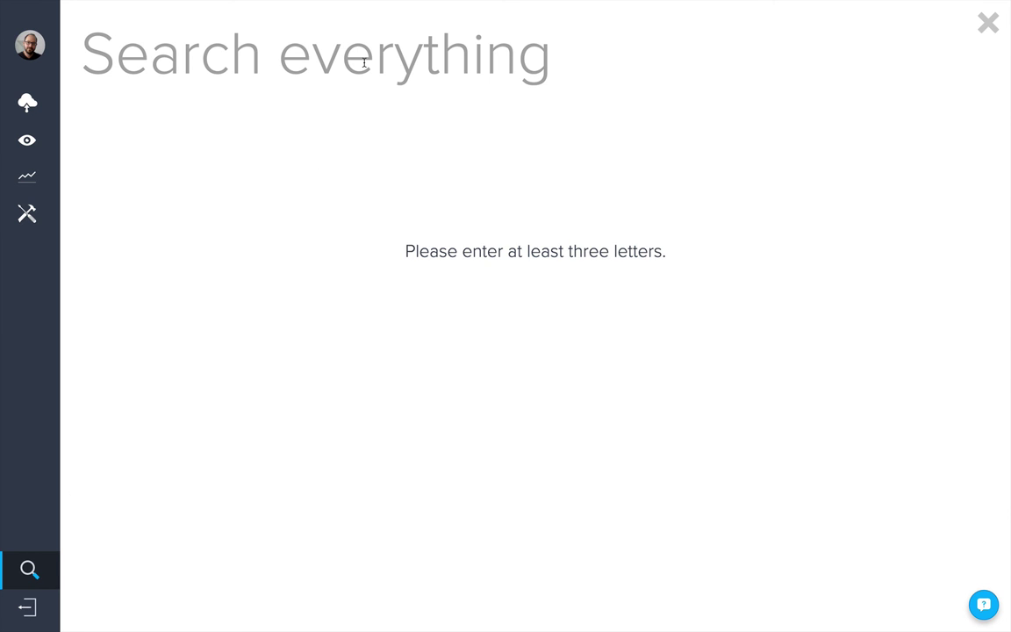
type("learning")
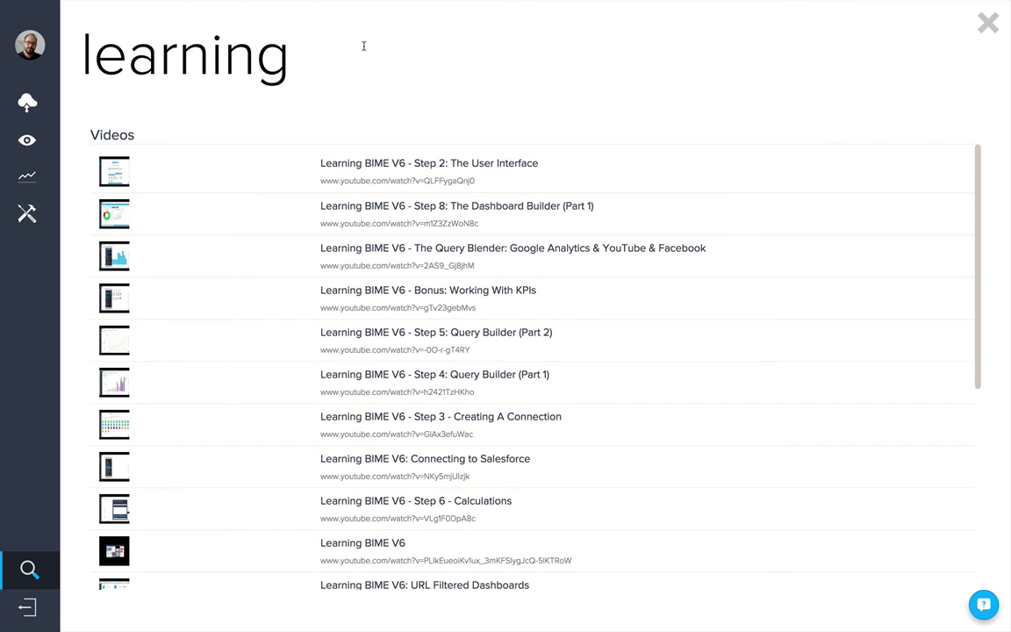
double_click(255, 51)
type("documenta")
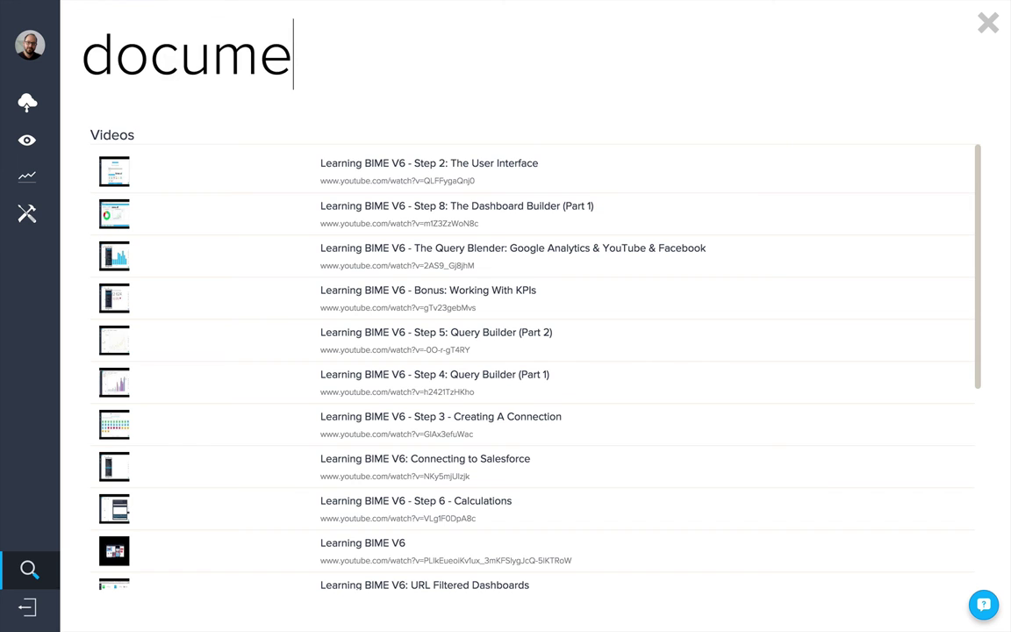